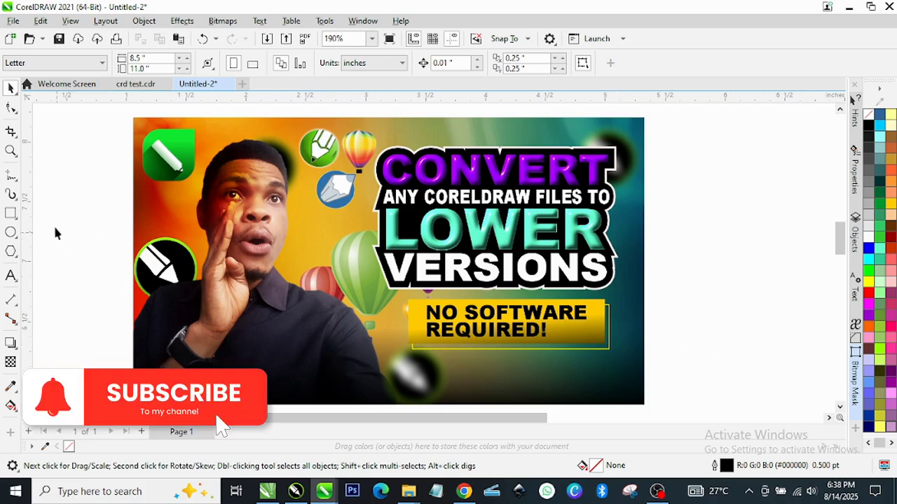
Check the save settings and version option for crd test.cdr in the Save Drawing dialog, then cancel without saving
left_click(140, 84)
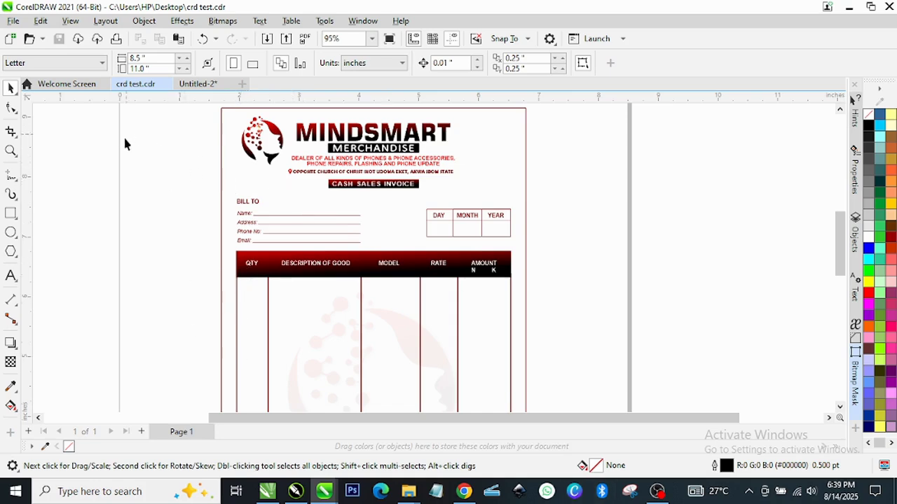
left_click(13, 20)
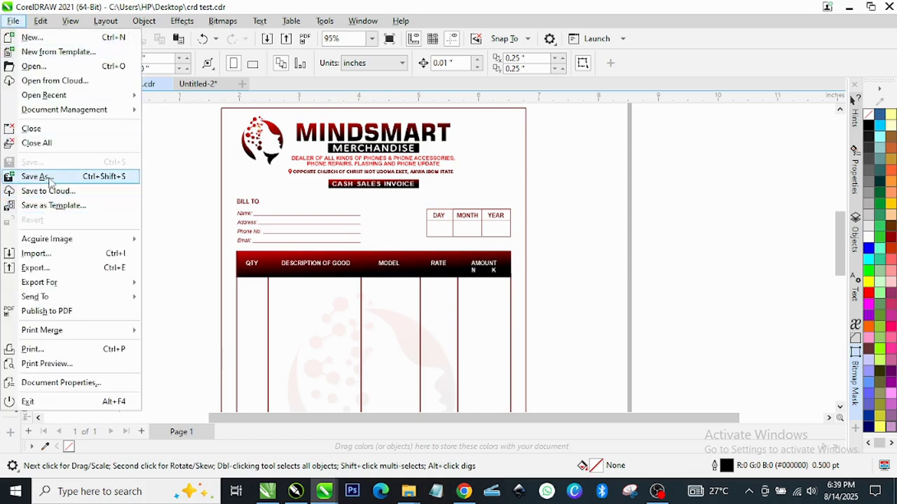
left_click(50, 180)
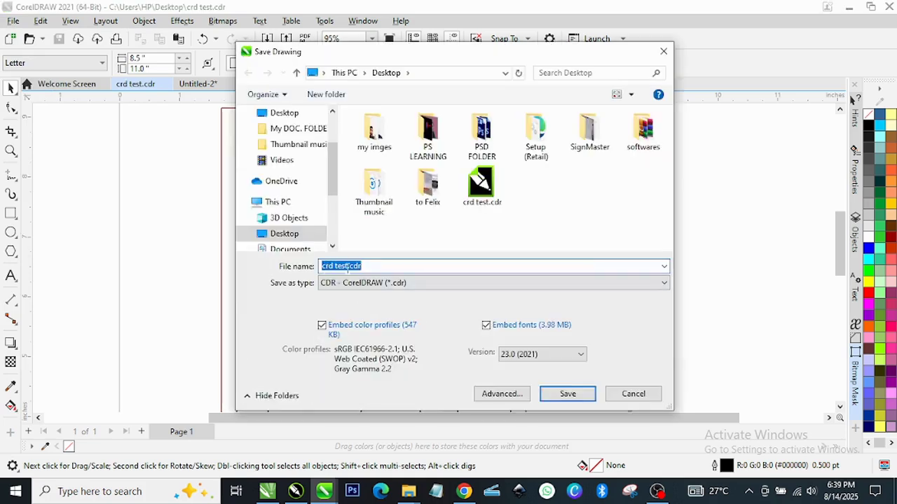
left_click(345, 267)
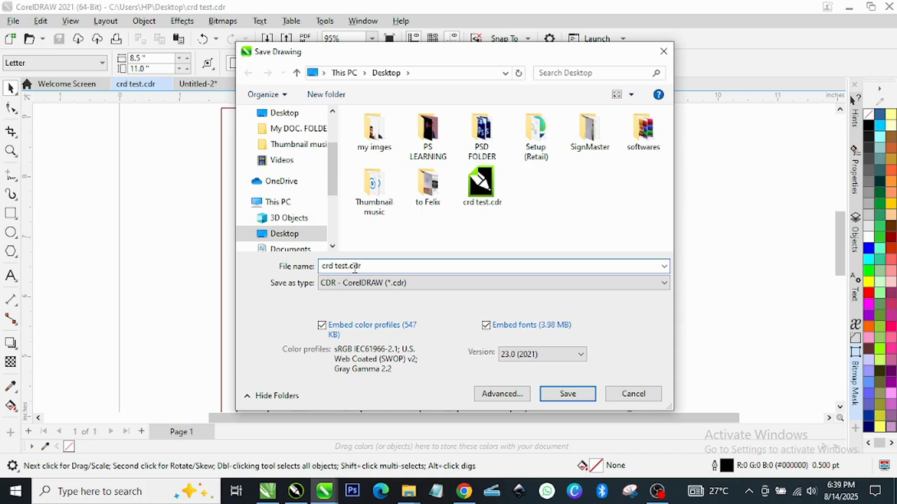
left_click(623, 393)
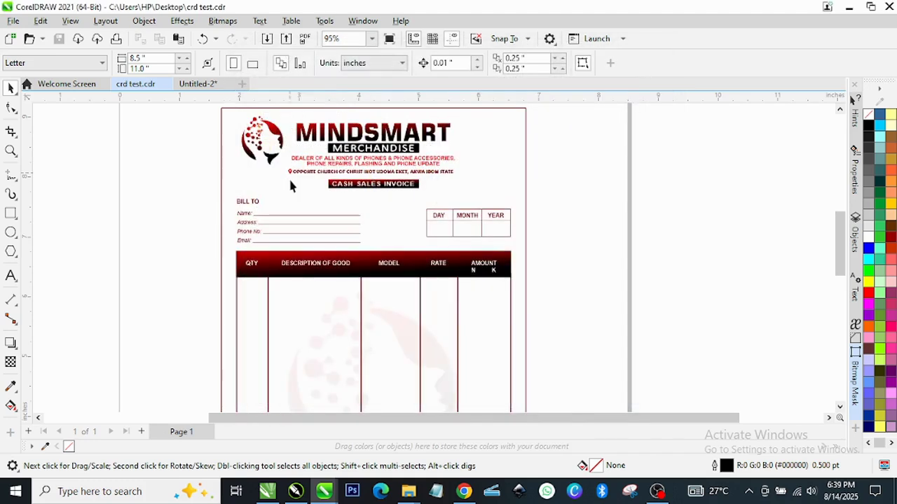
Switch to the asanconvert.com converter page in Chrome, dismiss the ad and upload crd test.cdr
left_click(849, 7)
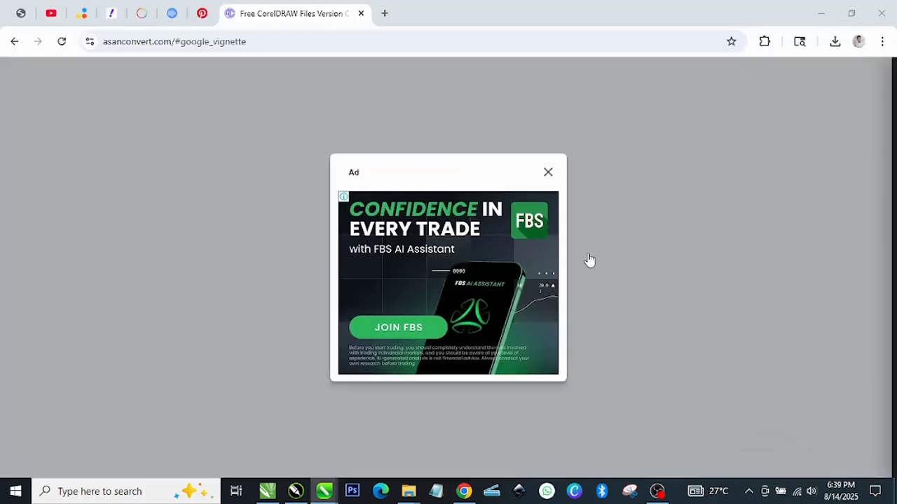
left_click(550, 173)
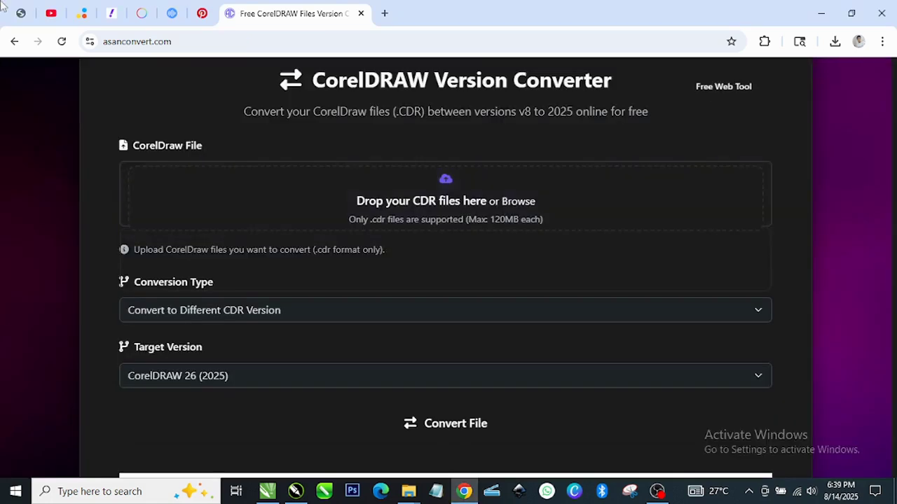
left_click(821, 13)
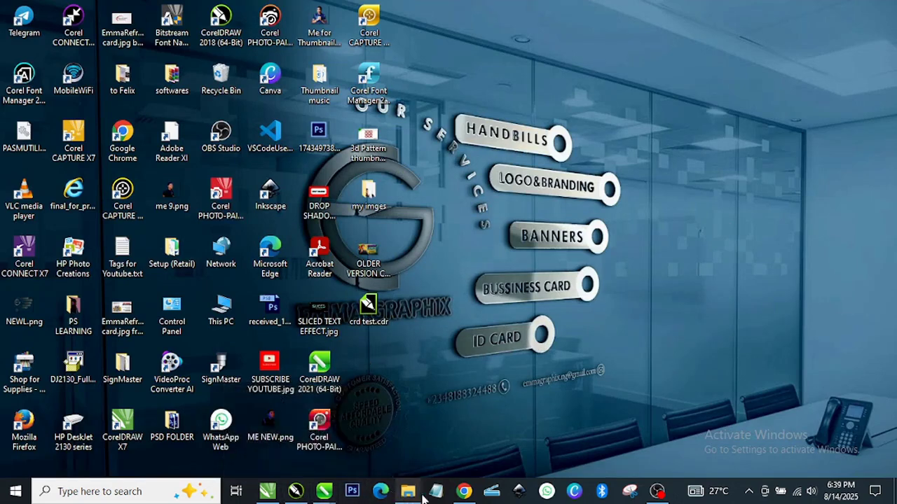
left_click(464, 491)
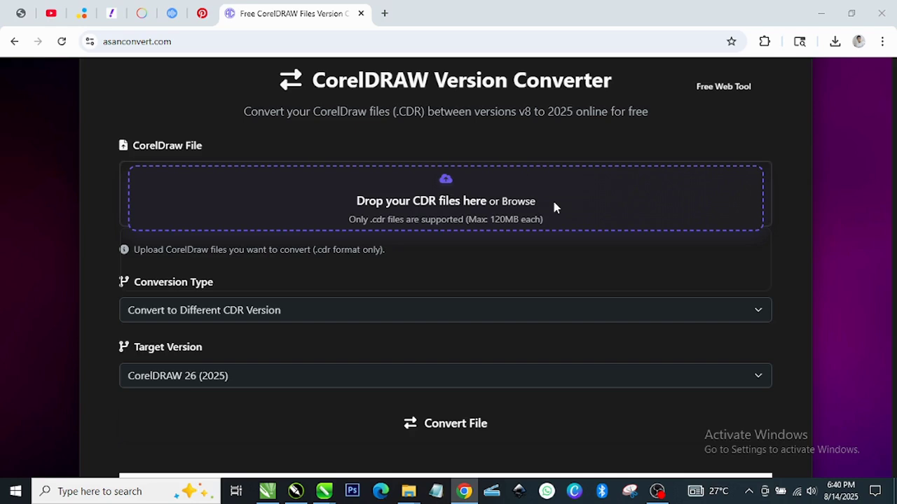
left_click(554, 204)
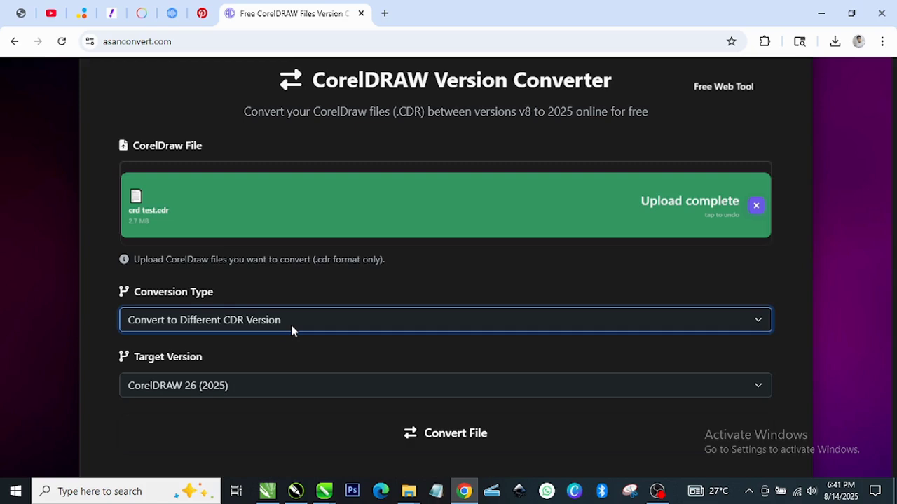
Set the target version to CorelDRAW 13 and convert the uploaded file
left_click(238, 385)
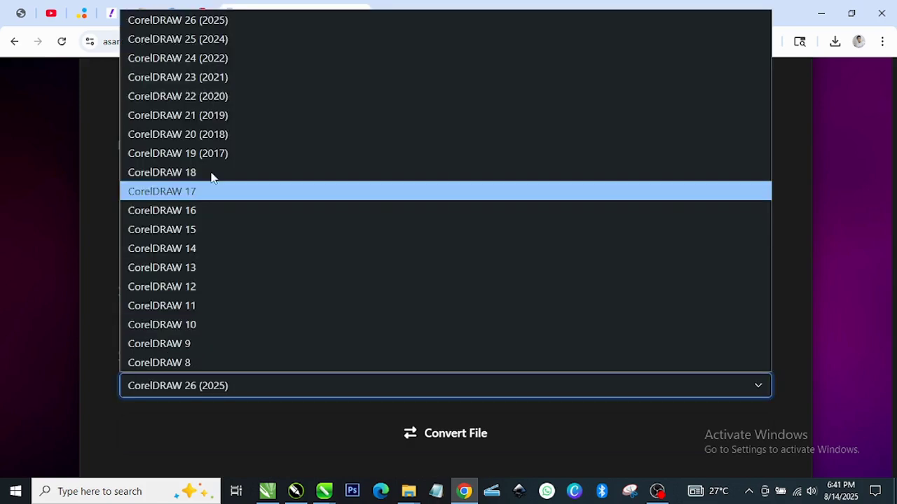
left_click(195, 273)
left_click(439, 437)
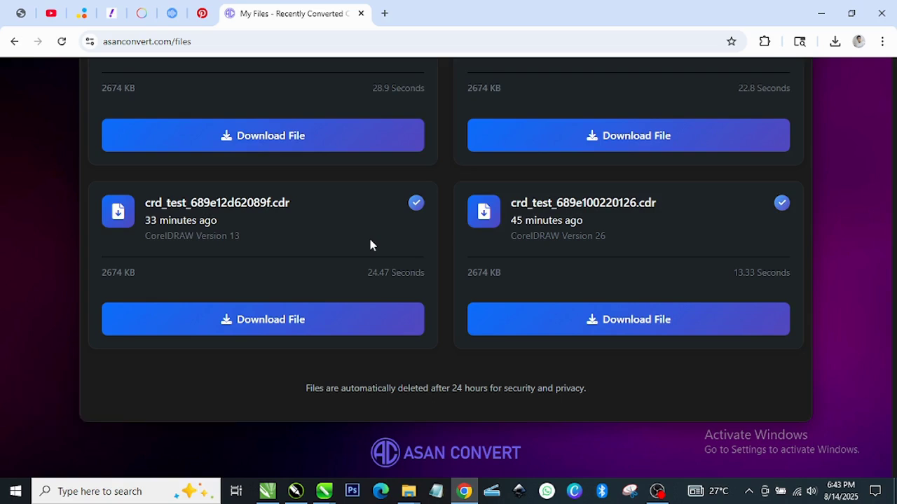
Download the newest converted CorelDRAW Version 13 file, crd_test_689e1a6e0b5ab.cdr, from the completed files
scroll(238, 338, "up", 3)
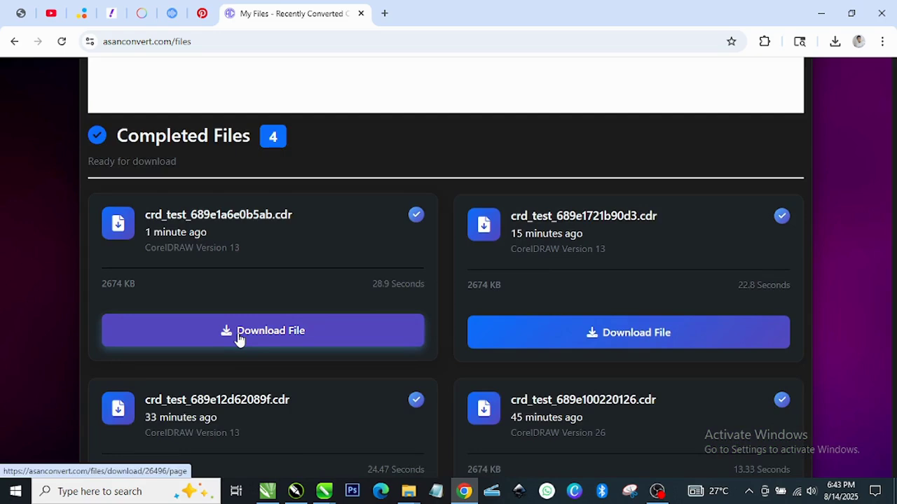
left_click(288, 332)
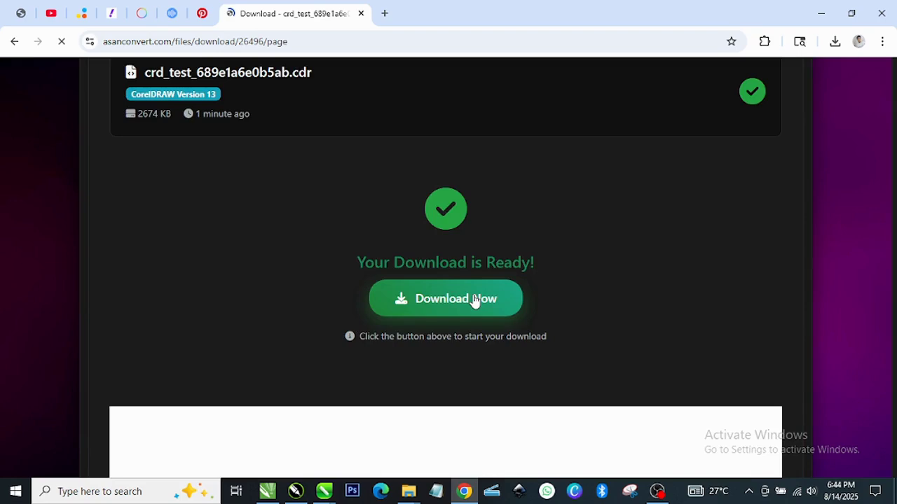
left_click(474, 300)
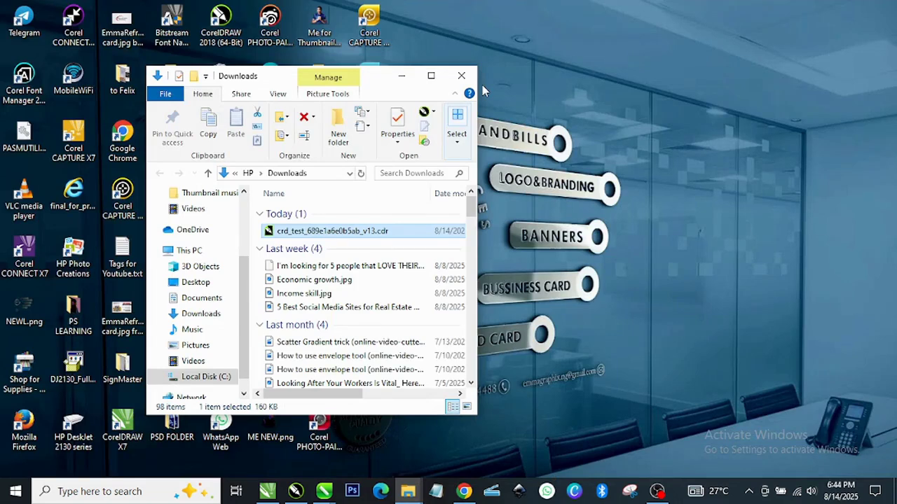
Place the downloaded crd_test_689e1a6e0b5ab_v13.cdr from the Downloads folder on the Desktop and switch to CorelDRAW X7
left_click(431, 75)
left_click(849, 7)
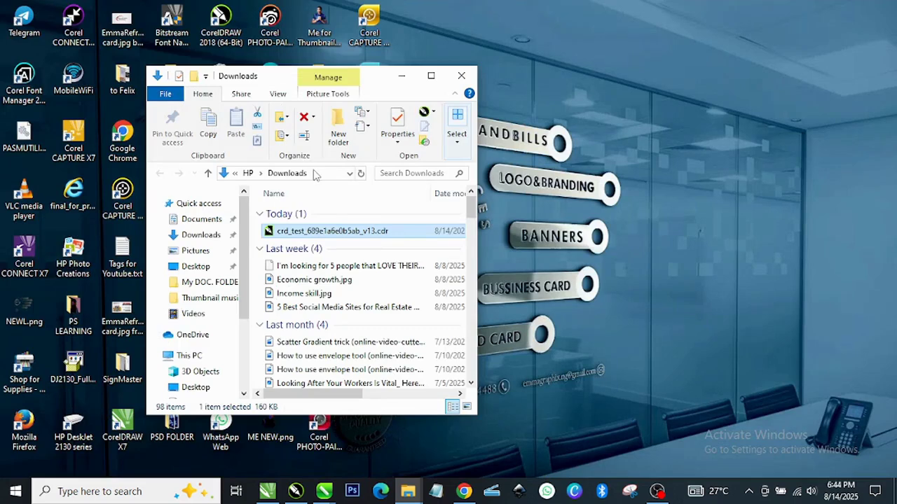
key("Delete")
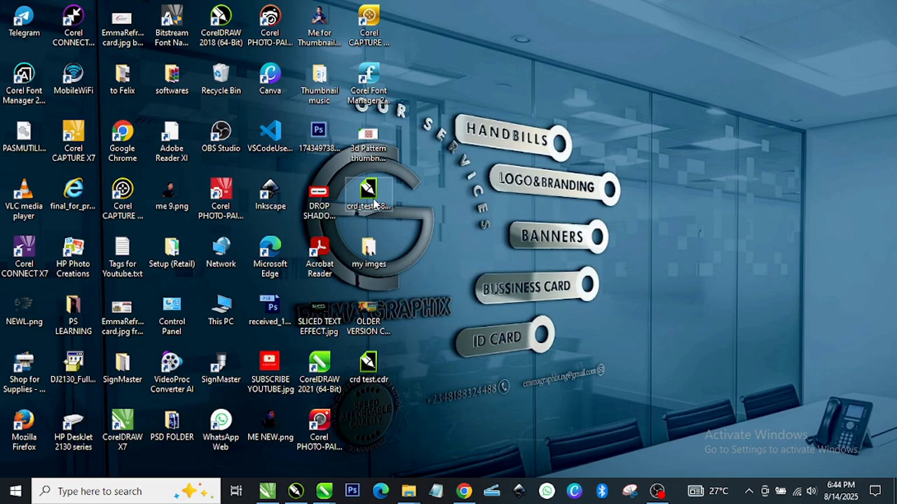
left_click(372, 204)
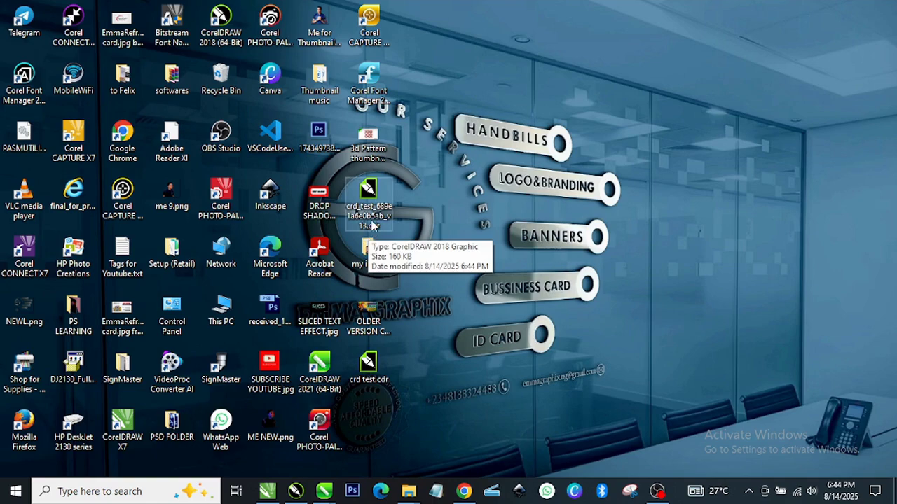
double_click(373, 226)
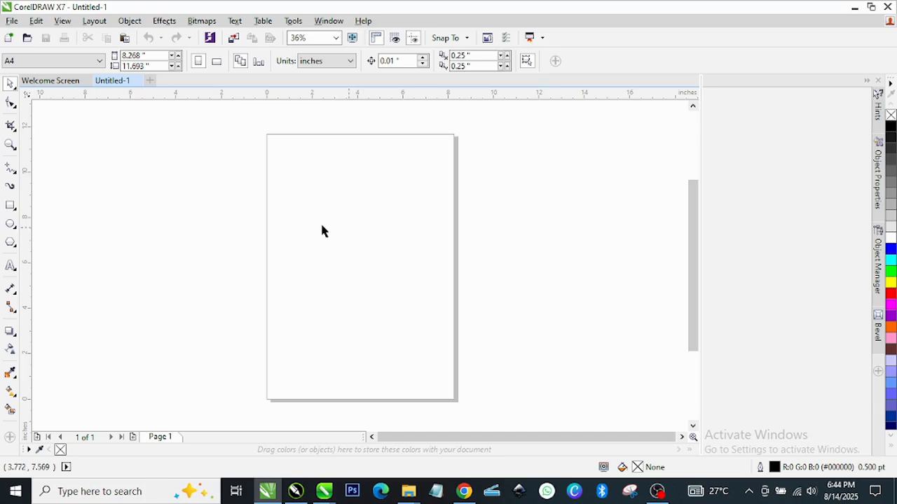
left_click(12, 21)
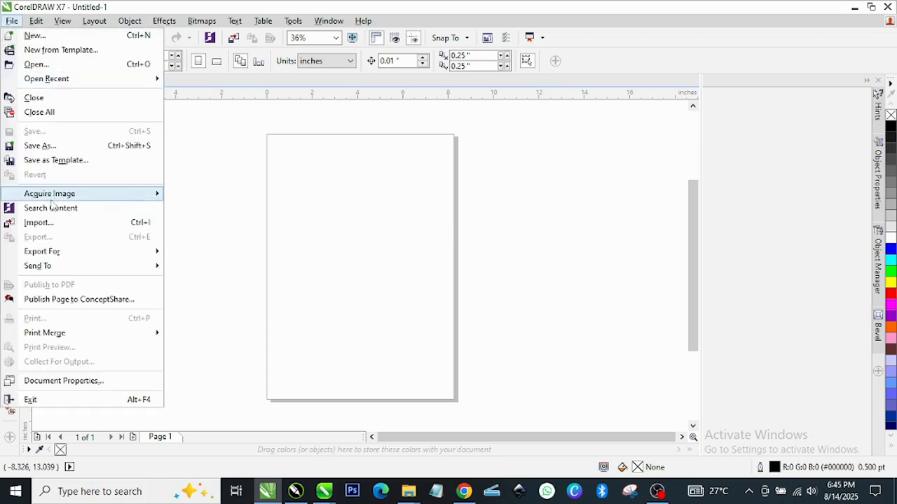
key("Escape")
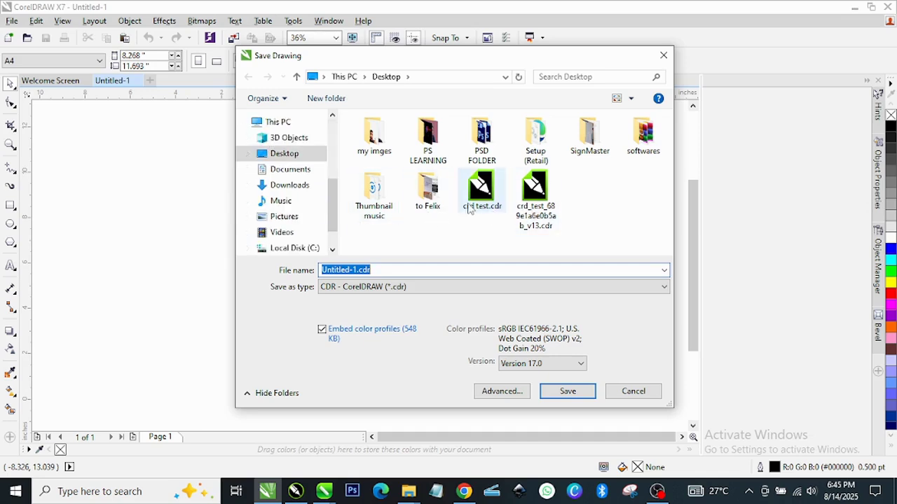
left_click(536, 209)
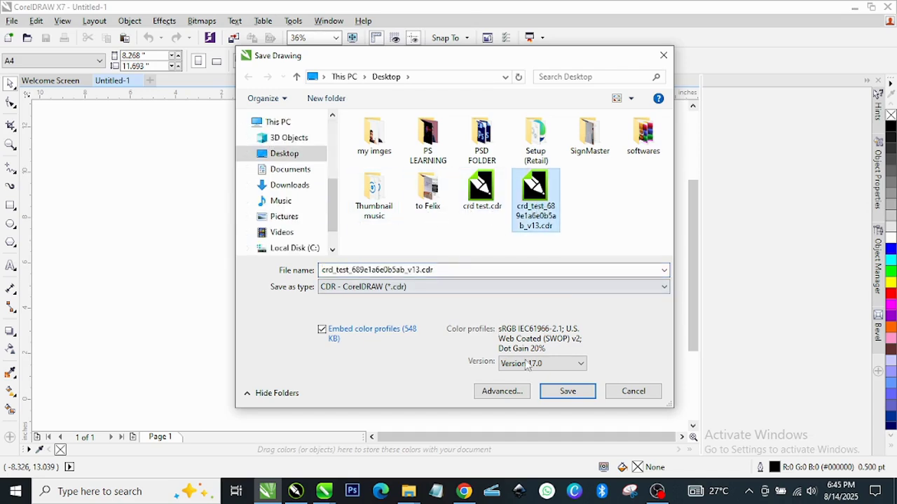
left_click(564, 393)
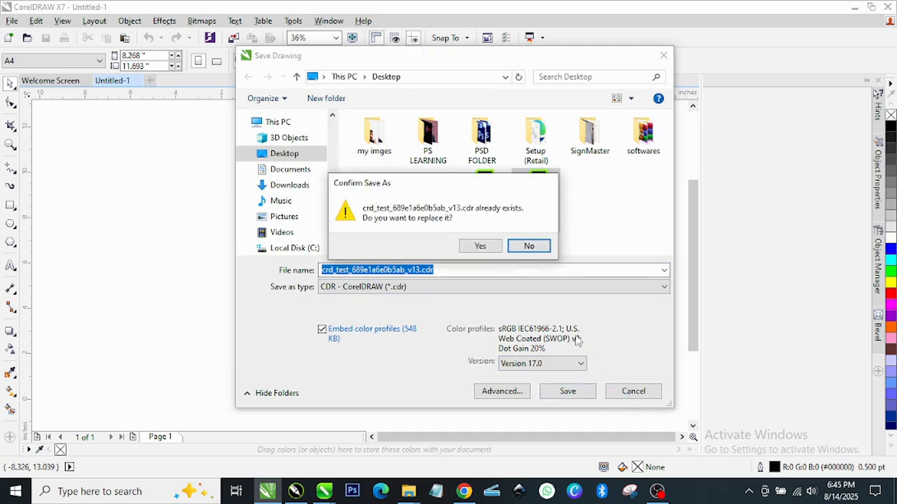
left_click(527, 246)
left_click(630, 392)
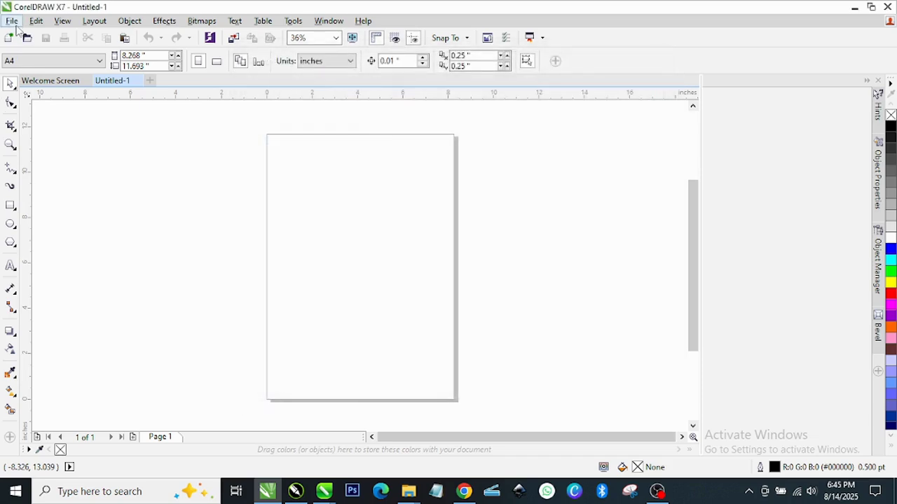
Open crd_test_689e1a6e0b5ab_v13.cdr from the Desktop, choosing to ignore the invalid outline ID error
left_click(12, 20)
left_click(64, 63)
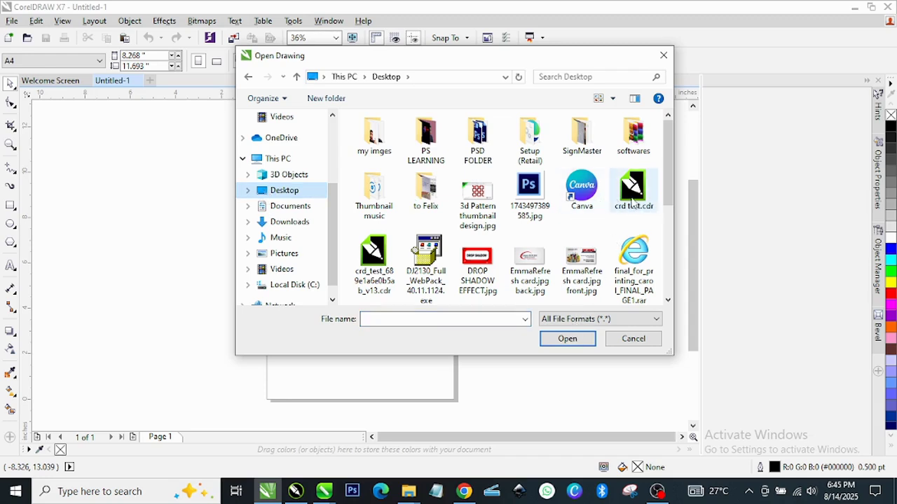
left_click(366, 261)
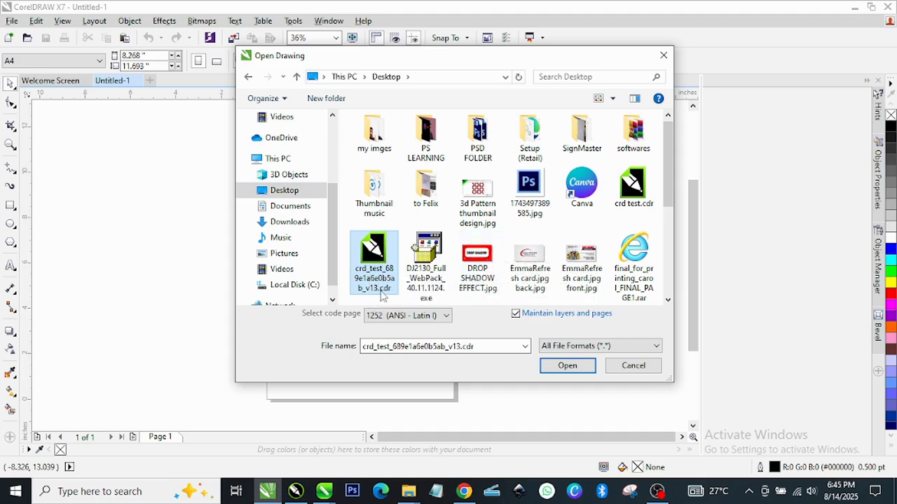
left_click(568, 366)
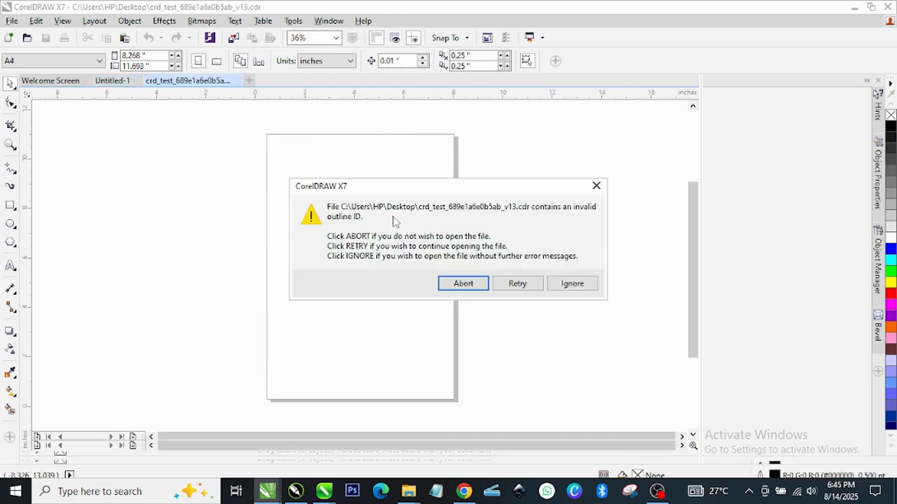
left_click(581, 282)
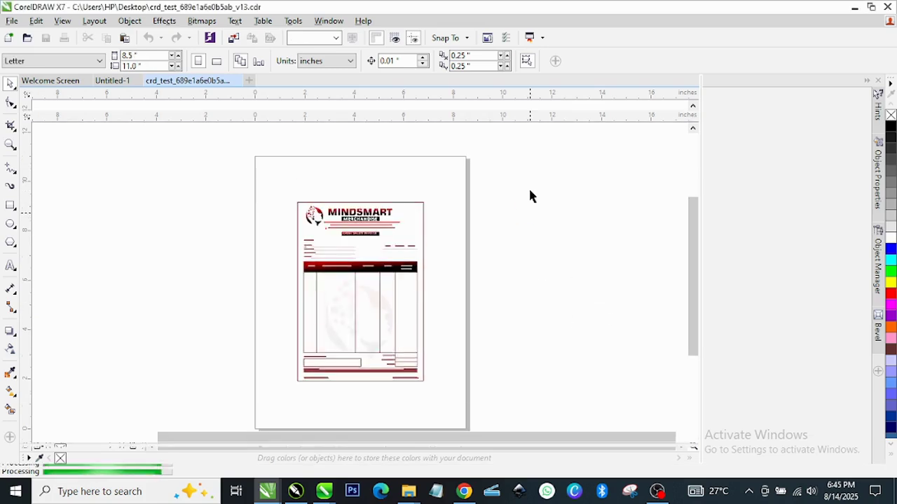
Inspect the opened invoice design up close, from its totals area to its header
scroll(363, 284, "up", 2)
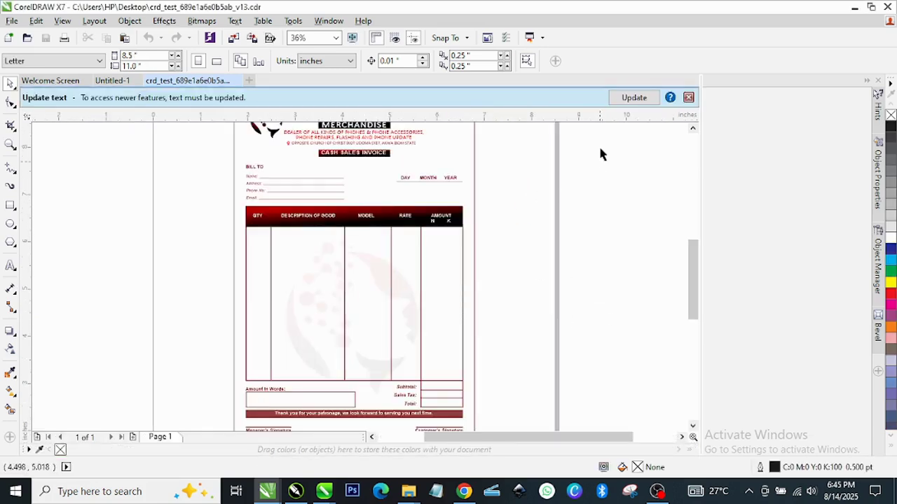
scroll(351, 153, "down", 1)
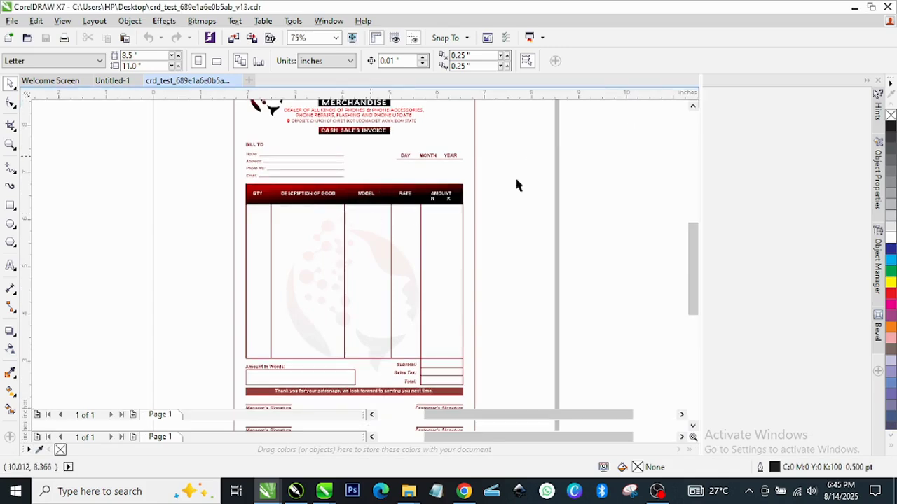
left_click_drag(691, 250, 694, 236)
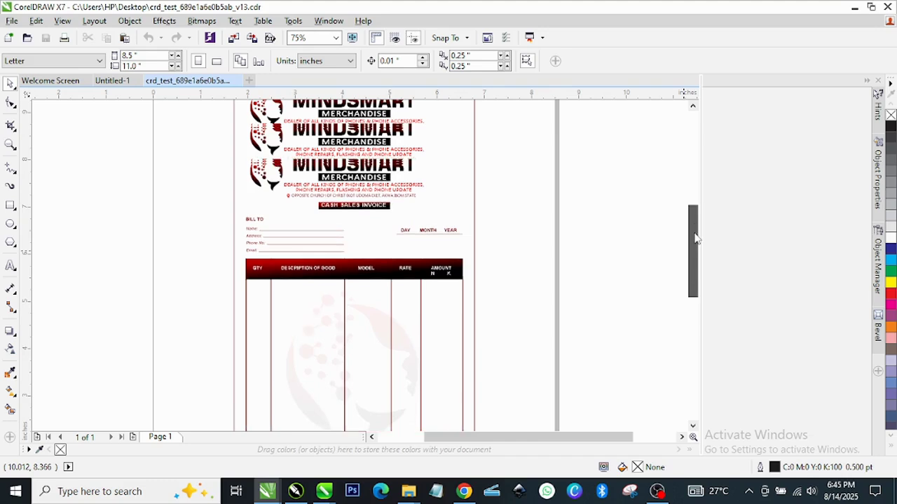